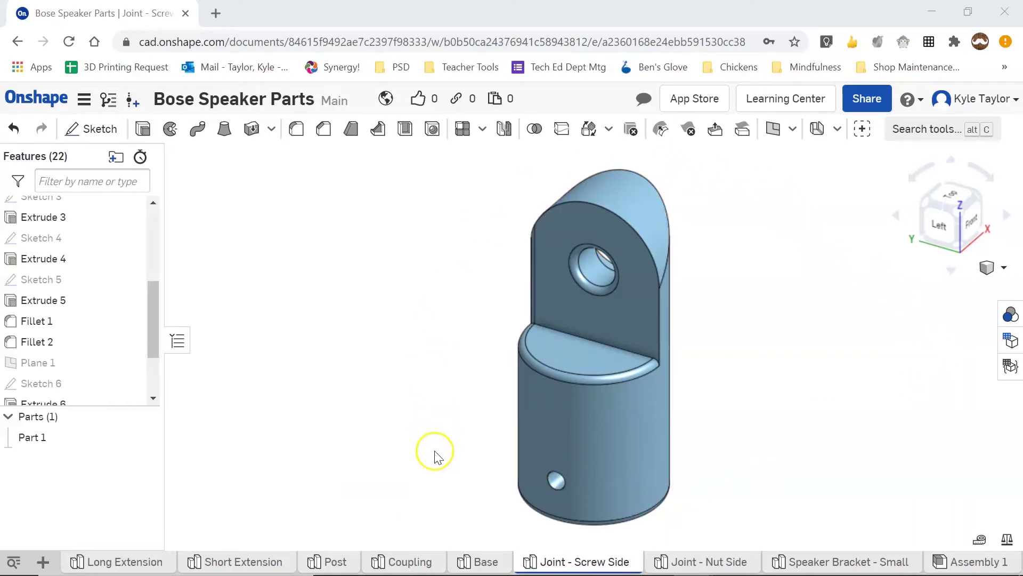
Inspect the joint part's bottom end and check the cylindrical body's diameter
right_click_drag(436, 446, 666, 488)
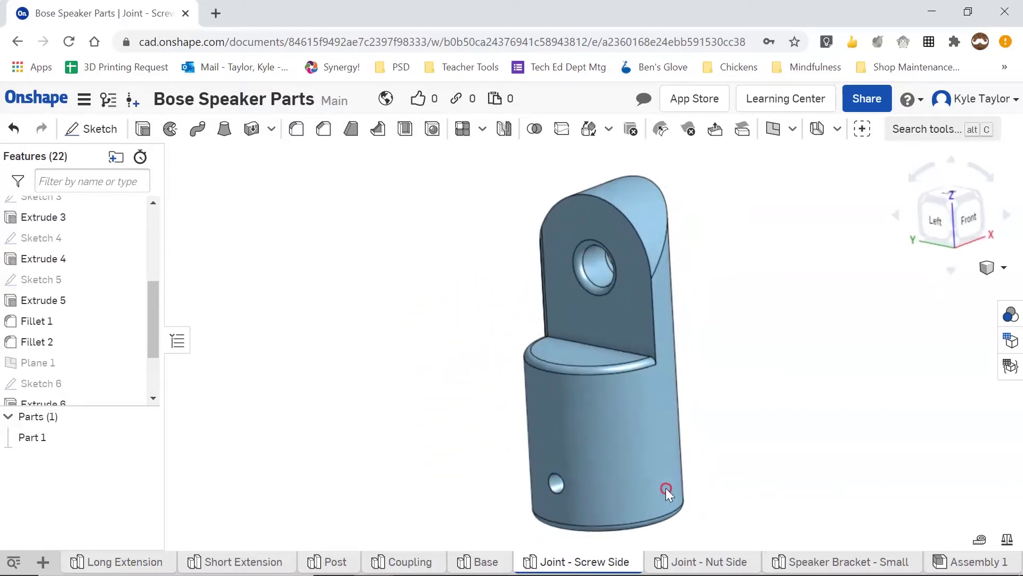
left_click(969, 220)
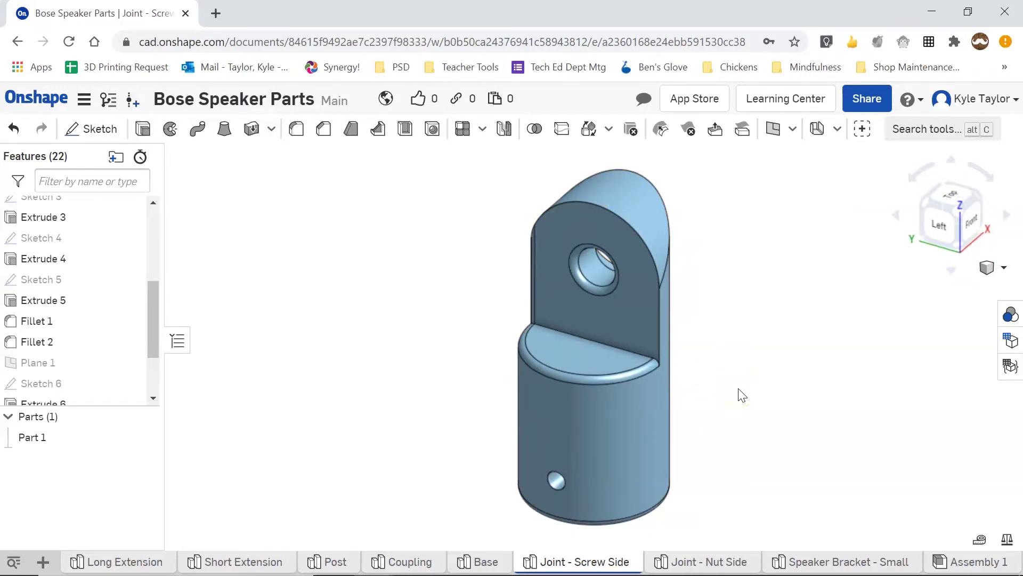
left_click(606, 449)
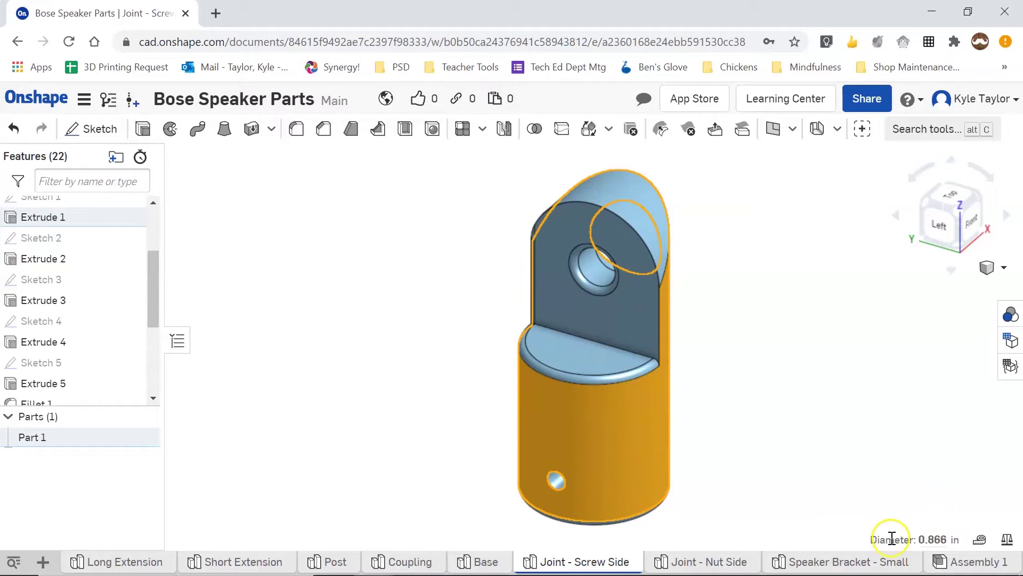
mouse_move(895, 540)
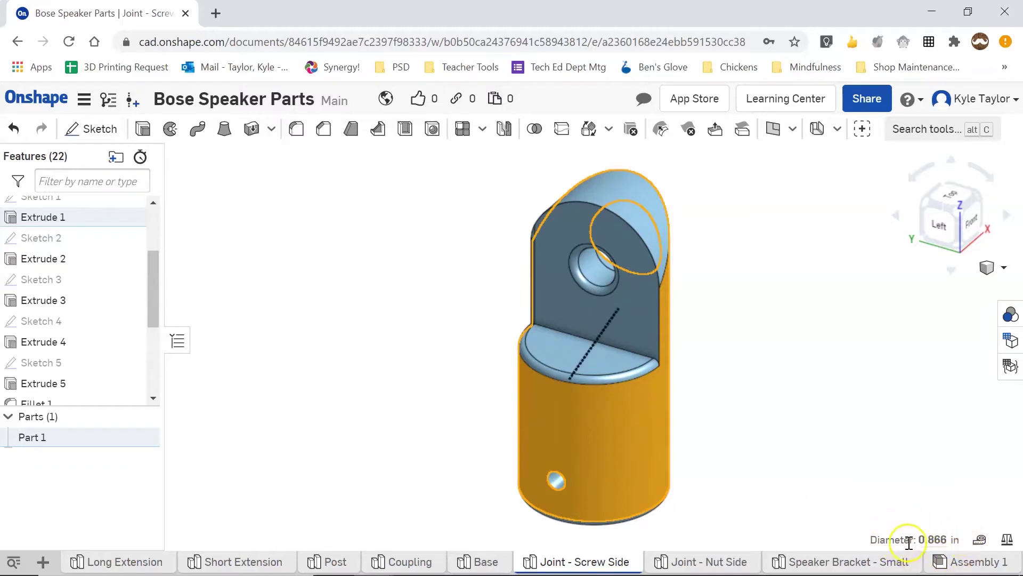
mouse_move(933, 540)
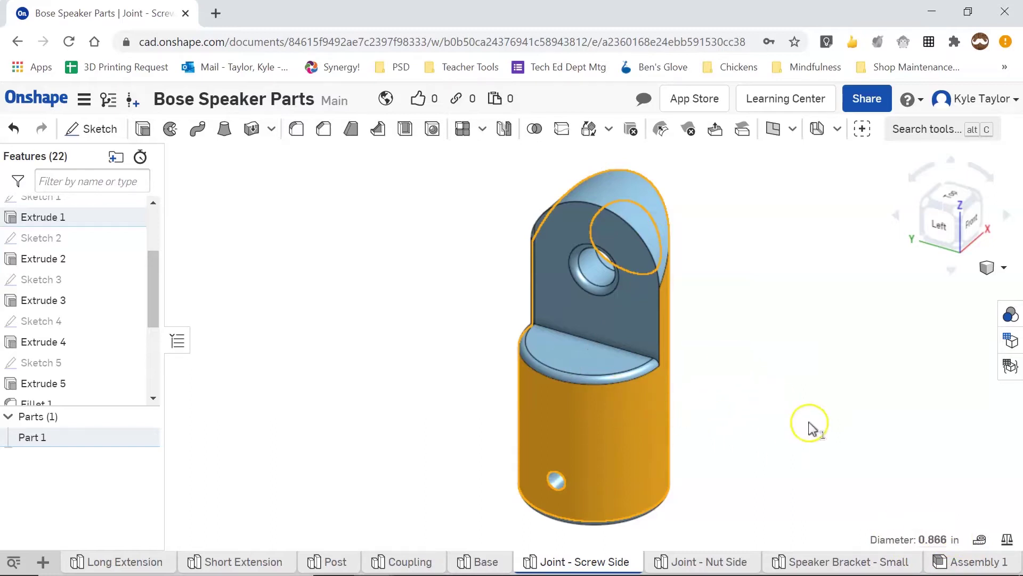
left_click(754, 406)
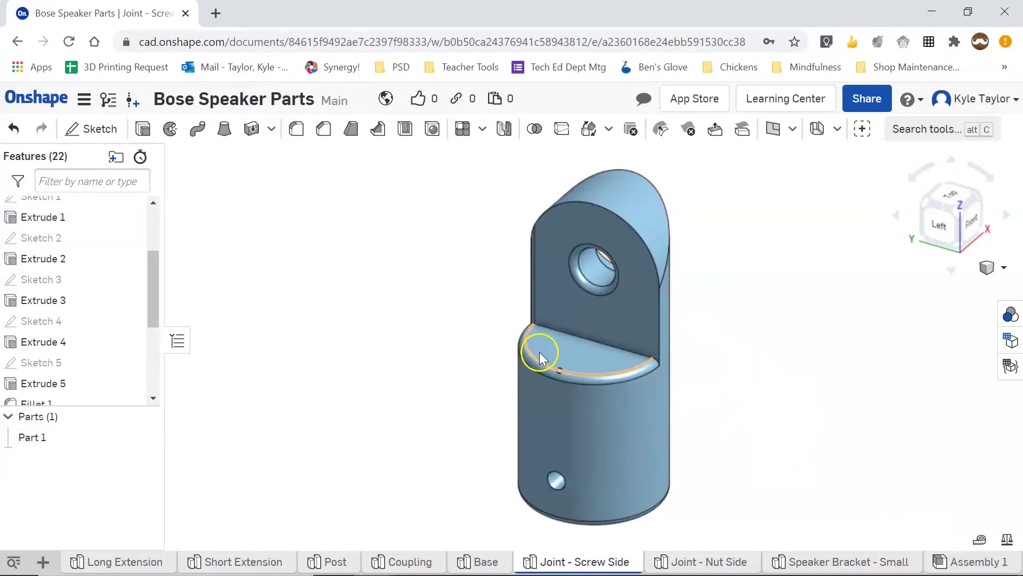
Export Joint - Screw Side as a fine-resolution binary STL download
mouse_move(529, 560)
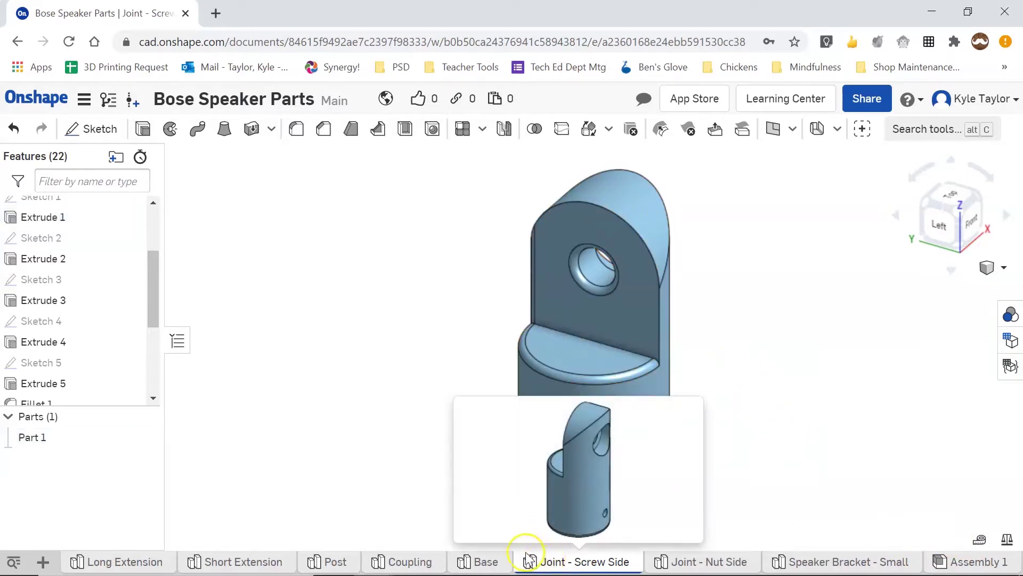
right_click(552, 566)
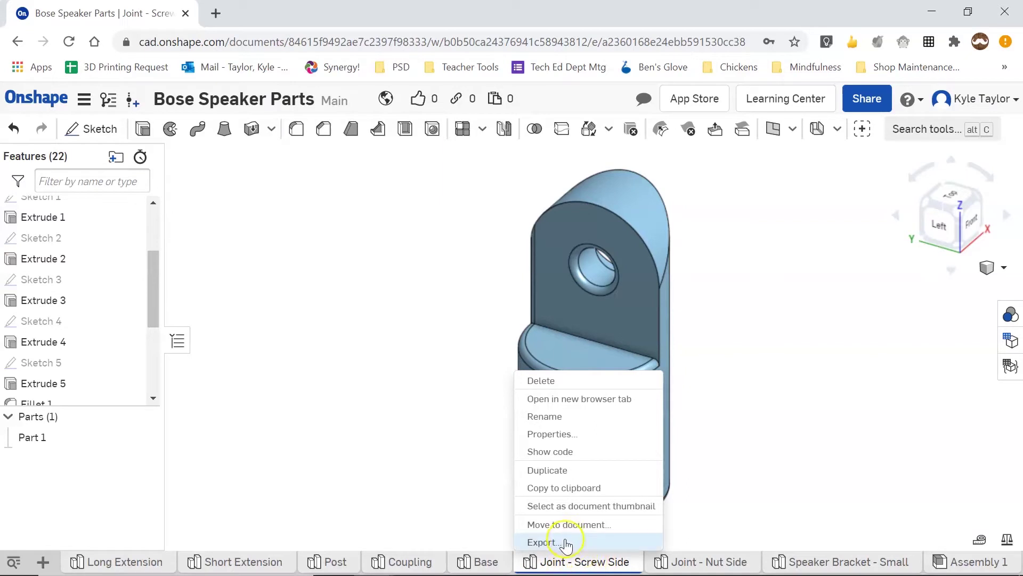
left_click(546, 542)
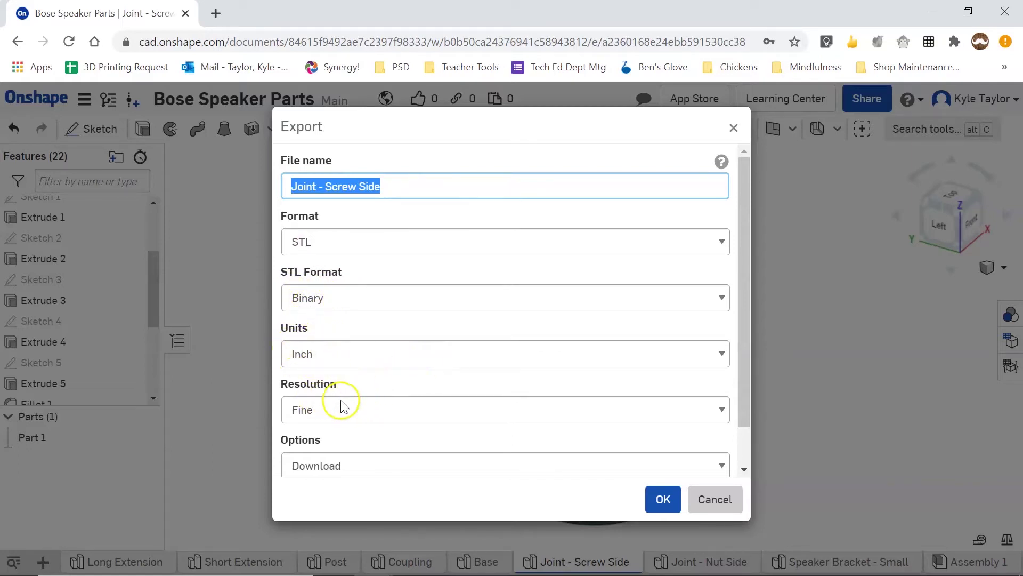
scroll(338, 403, "down", 1)
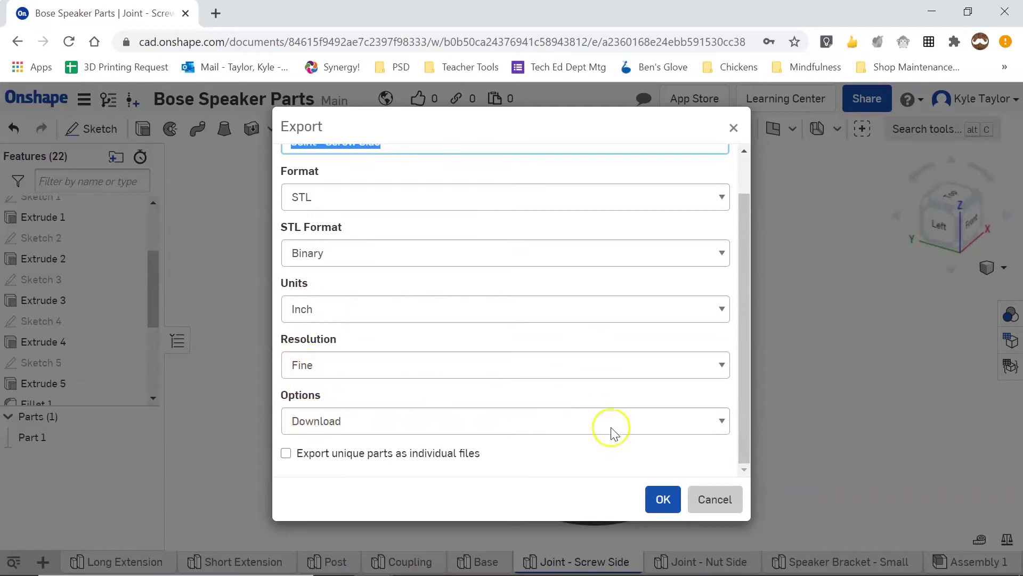
left_click(663, 503)
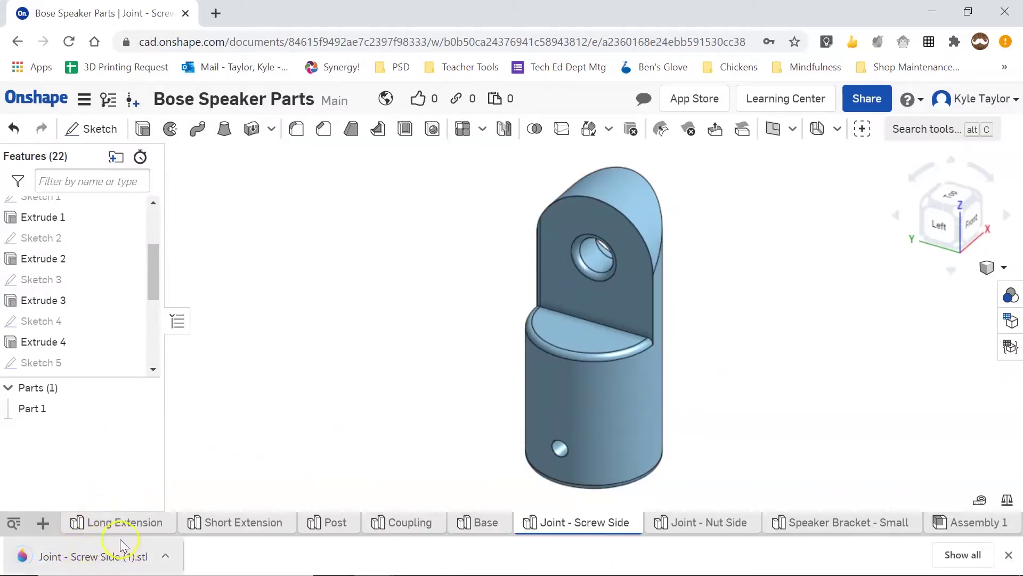
left_click(118, 557)
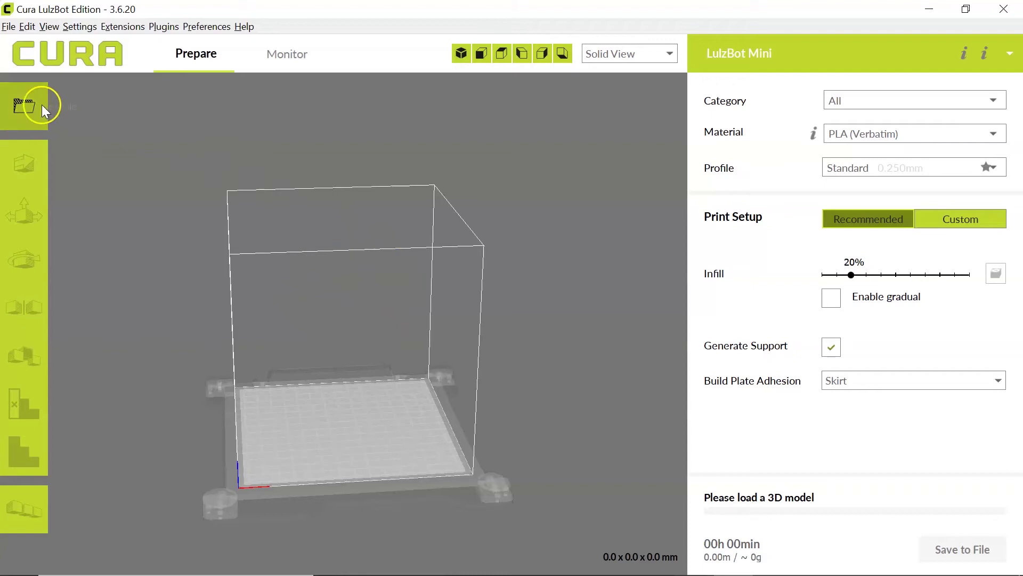
Load Joint - Screw Side (1).stl from Downloads onto the Cura build plate
left_click(20, 105)
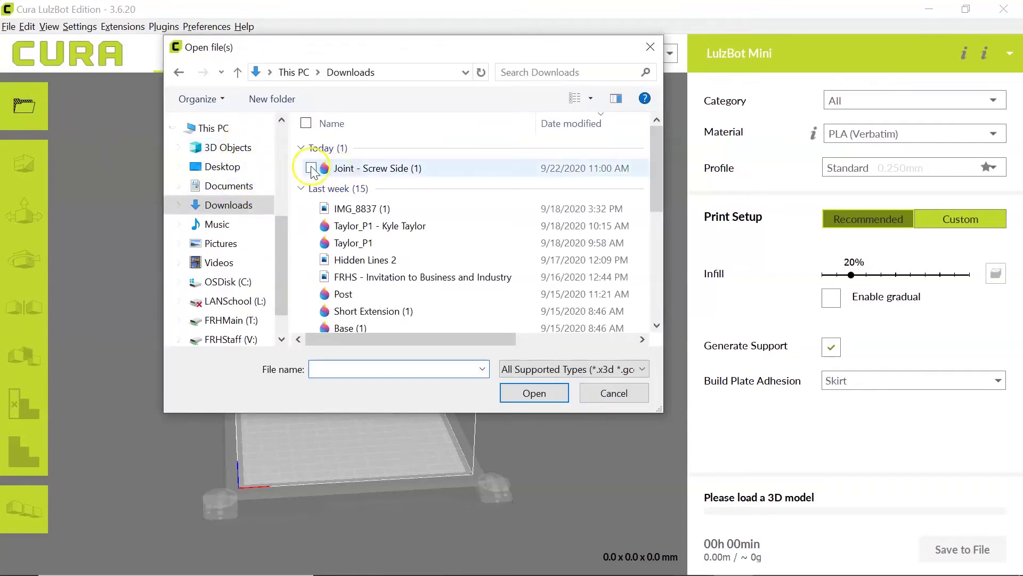
left_click(312, 169)
left_click(530, 393)
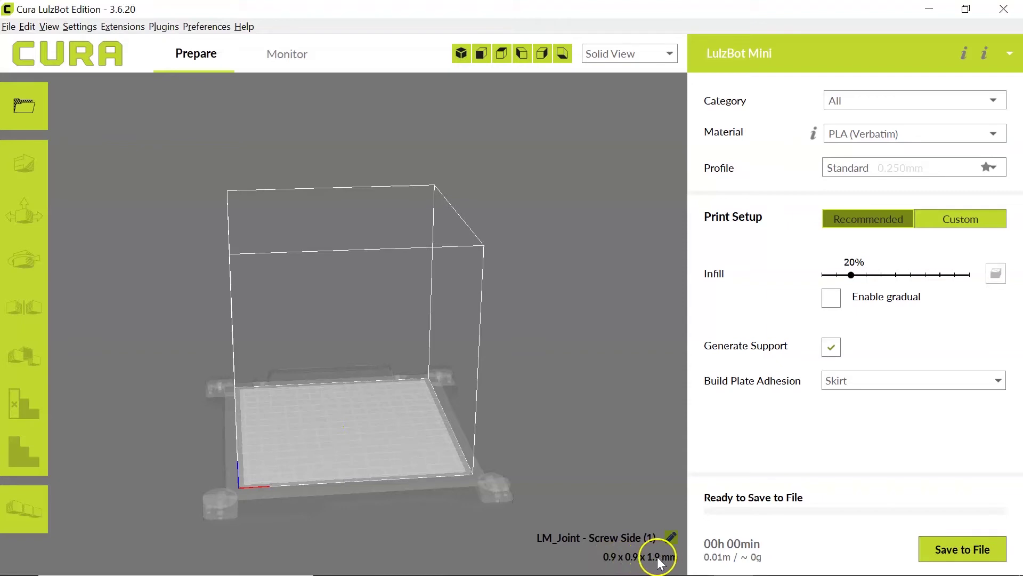
Find the tiny 0.9 × 0.9 × 1.9 mm joint model and delete it from the plate
scroll(320, 442, "up", 5)
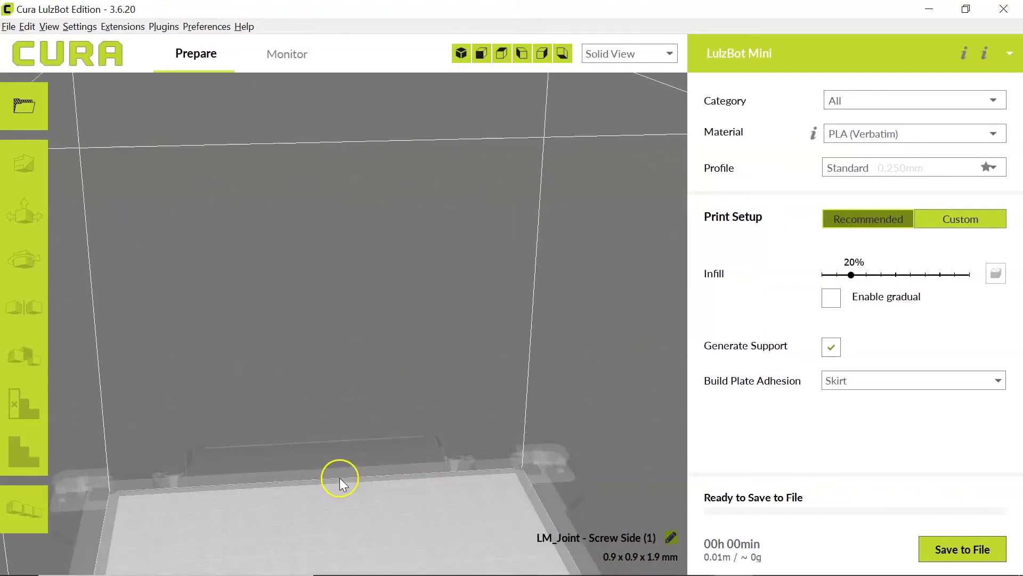
right_click_drag(340, 478, 337, 319)
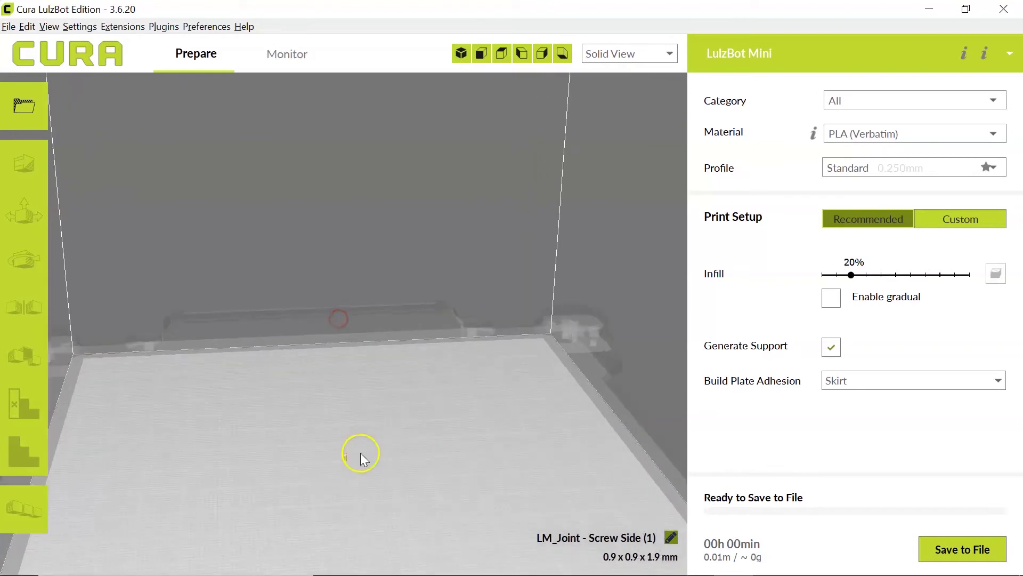
right_click_drag(340, 451, 345, 313)
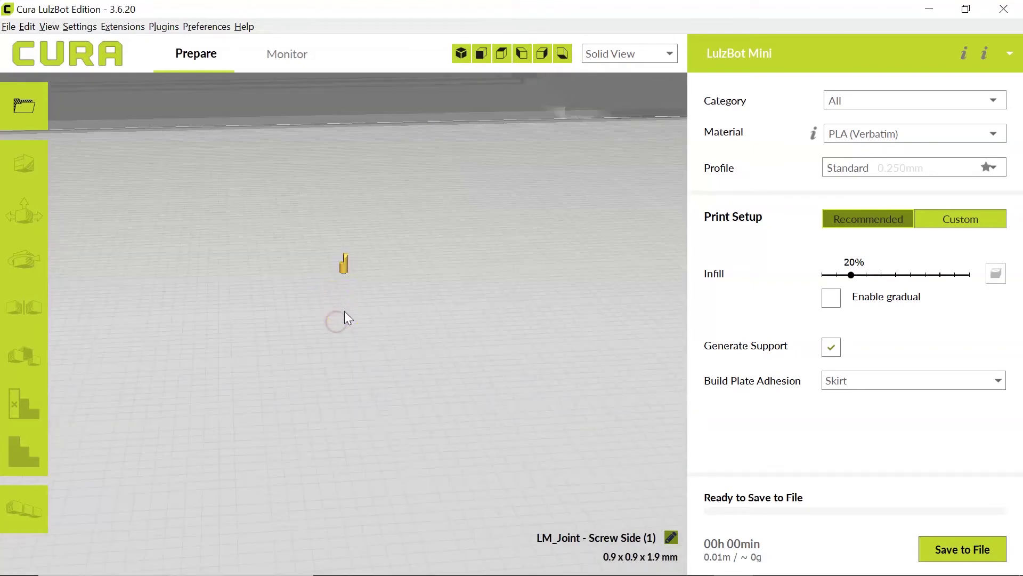
middle_click_drag(347, 318, 341, 179)
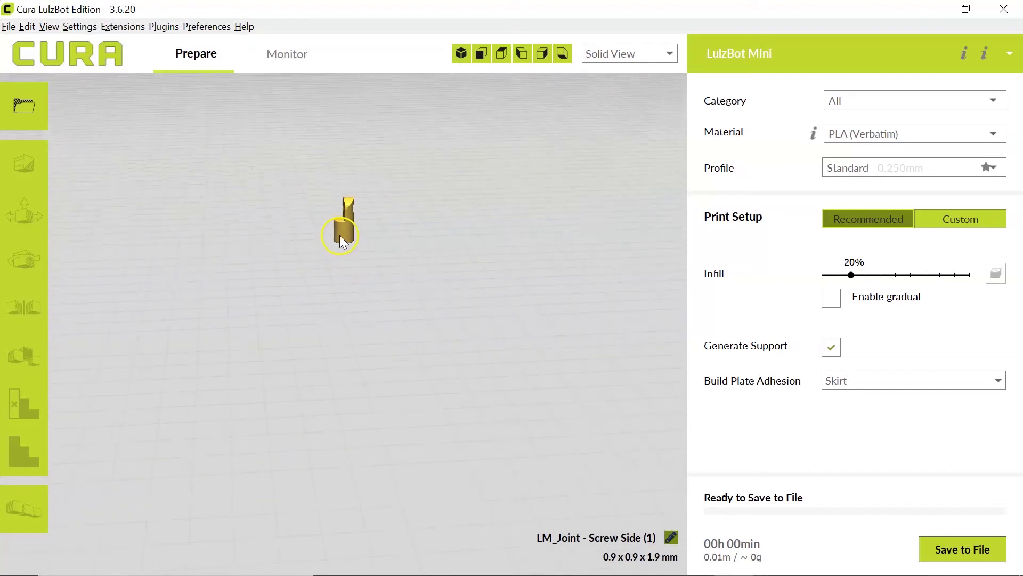
scroll(340, 235, "down", 5)
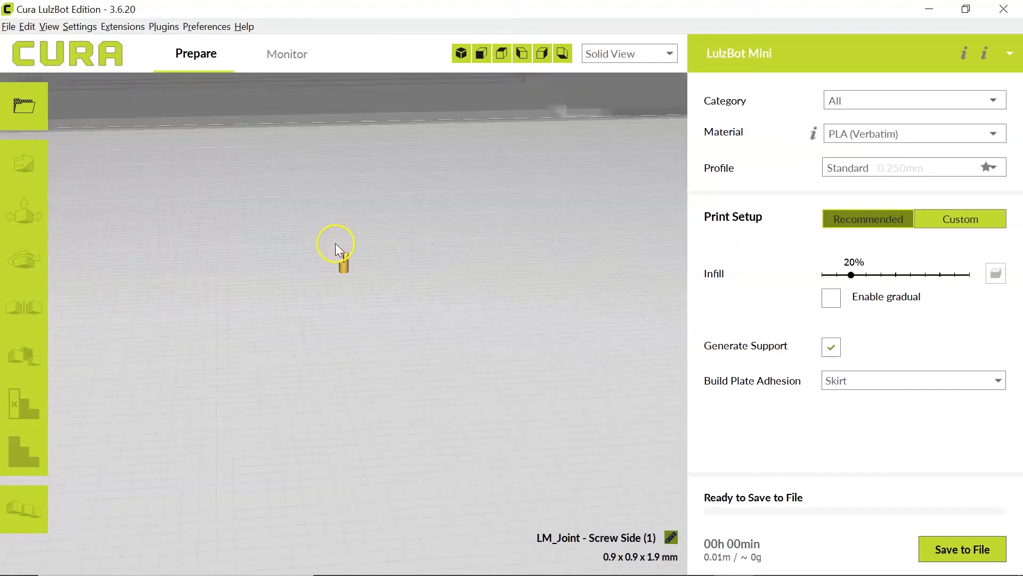
left_click(342, 276)
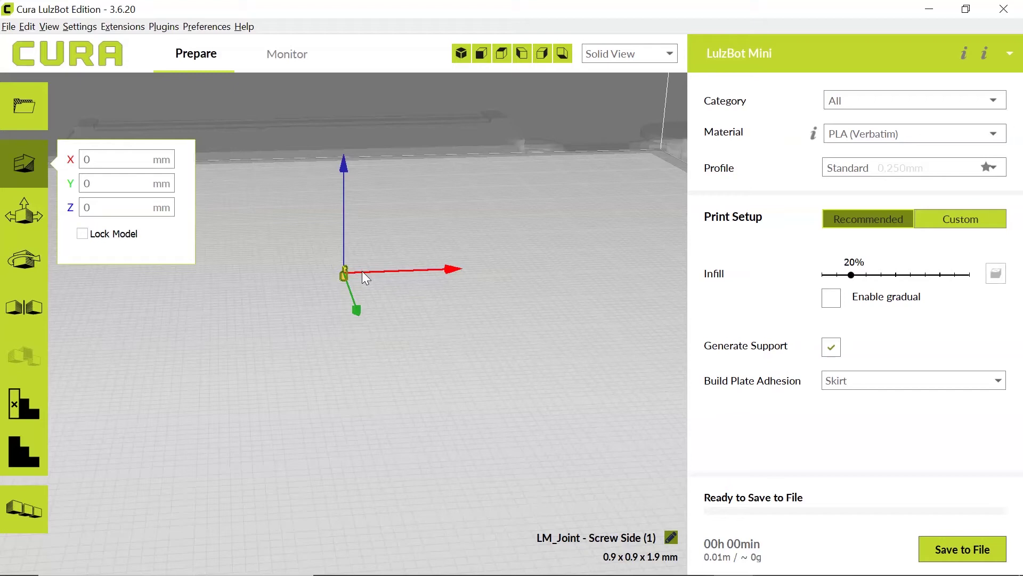
key("Delete")
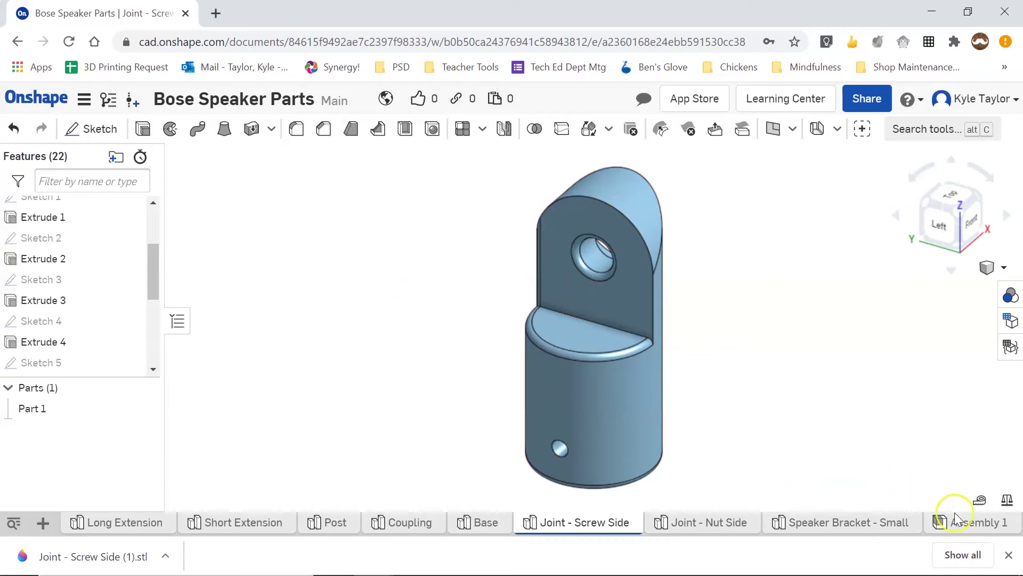
Re-export Joint - Screw Side as an STL with units set to Millimeter
left_click(1008, 554)
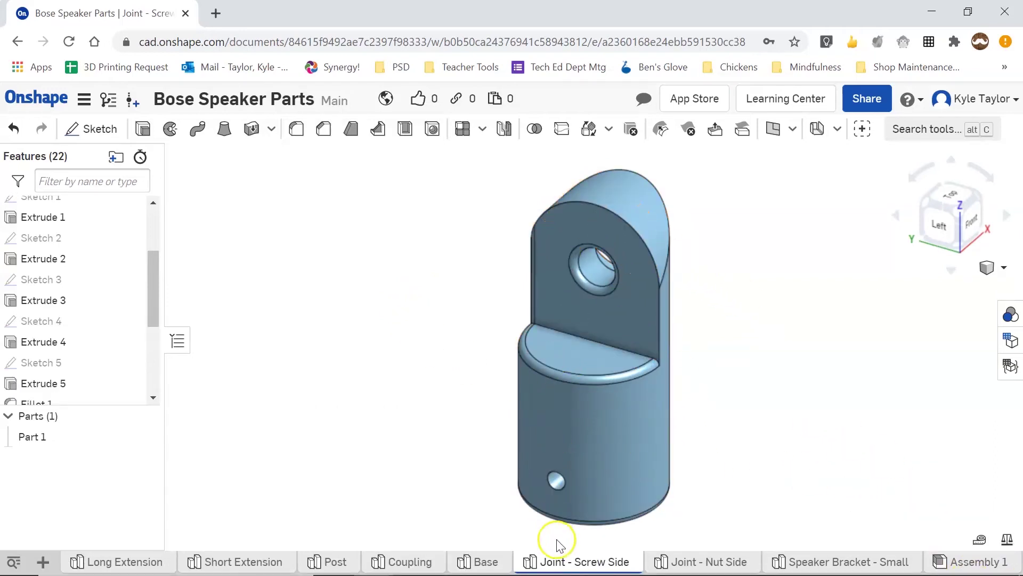
right_click(564, 562)
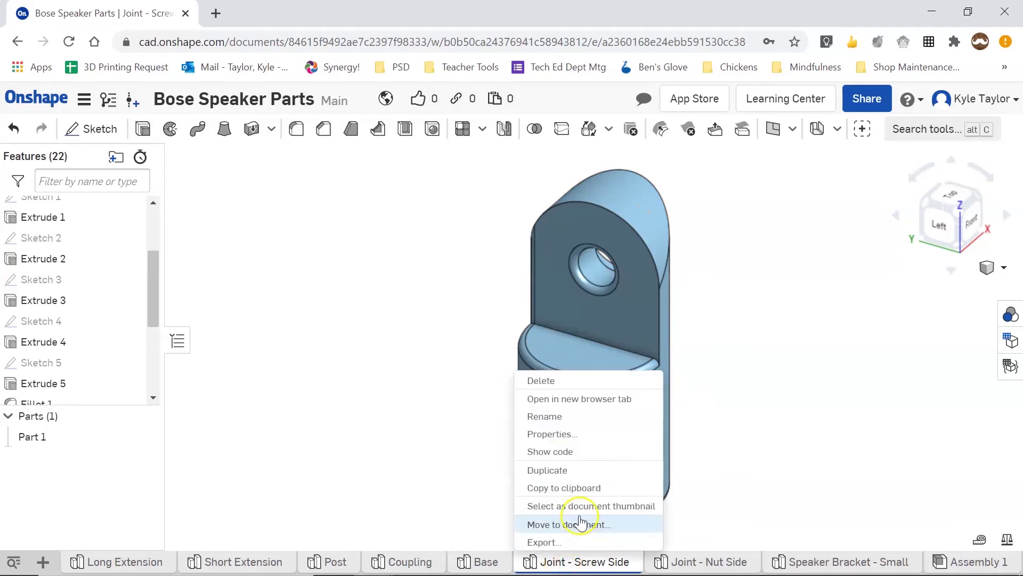
left_click(554, 543)
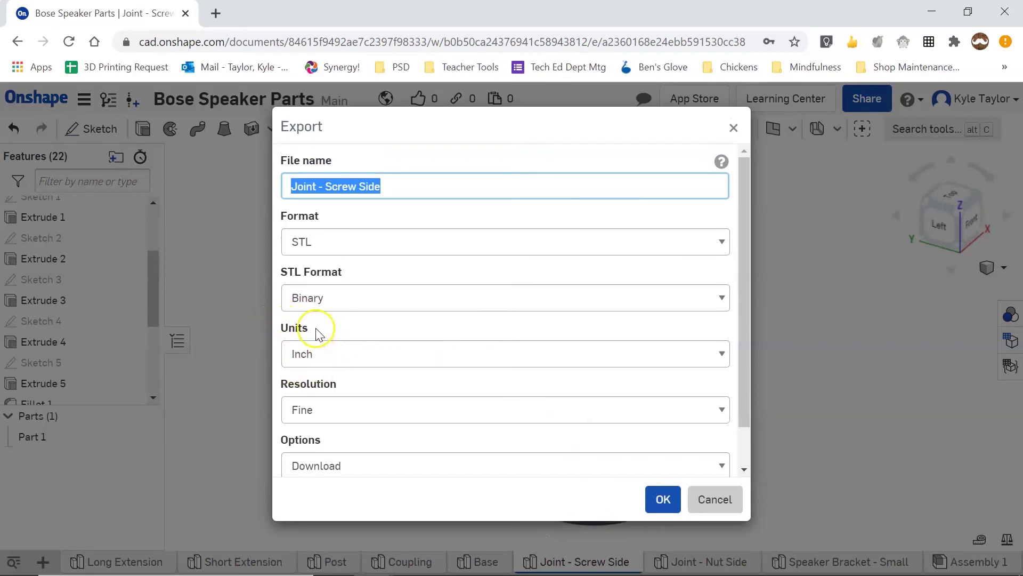
left_click(296, 352)
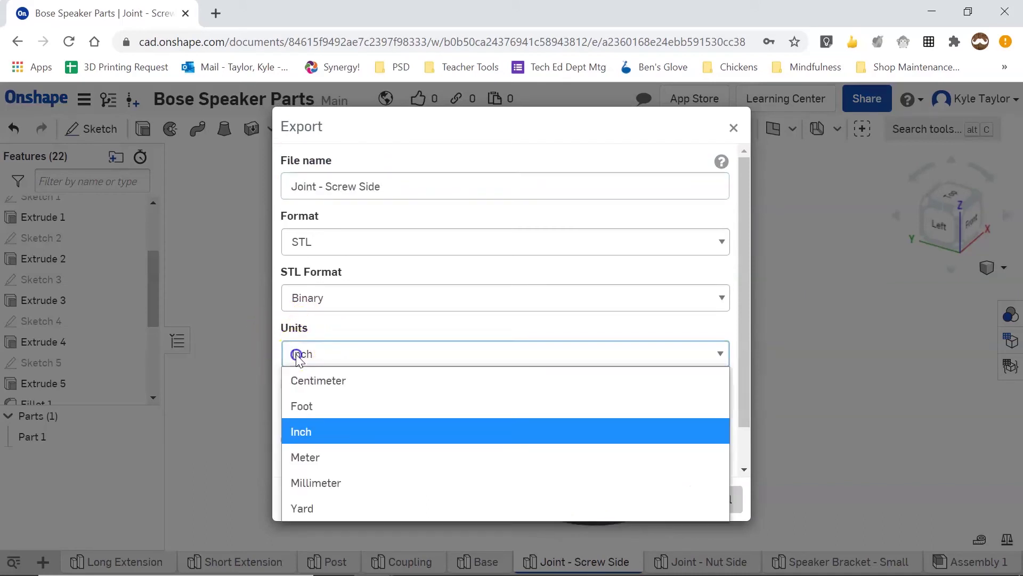
left_click(323, 482)
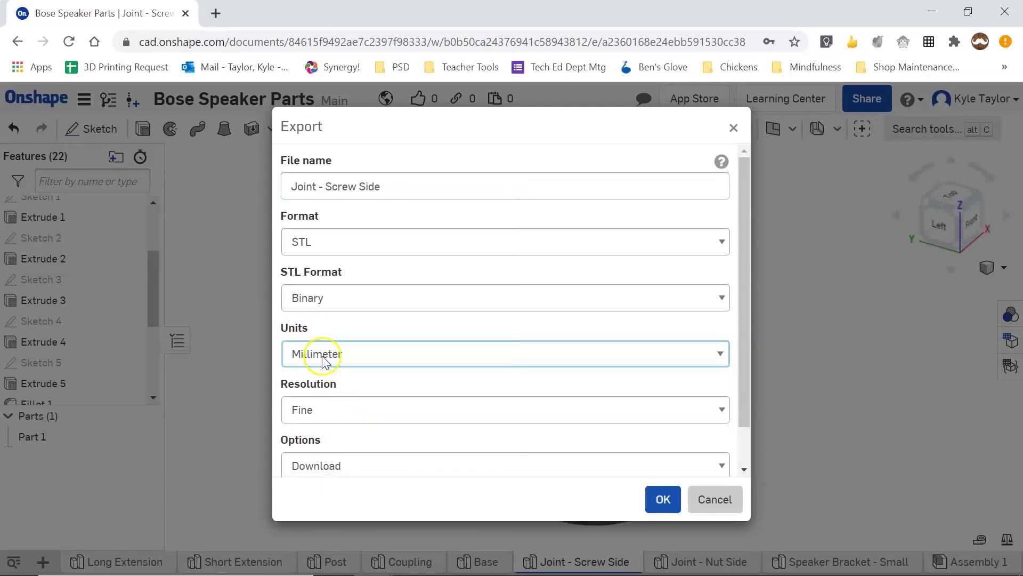
left_click(662, 498)
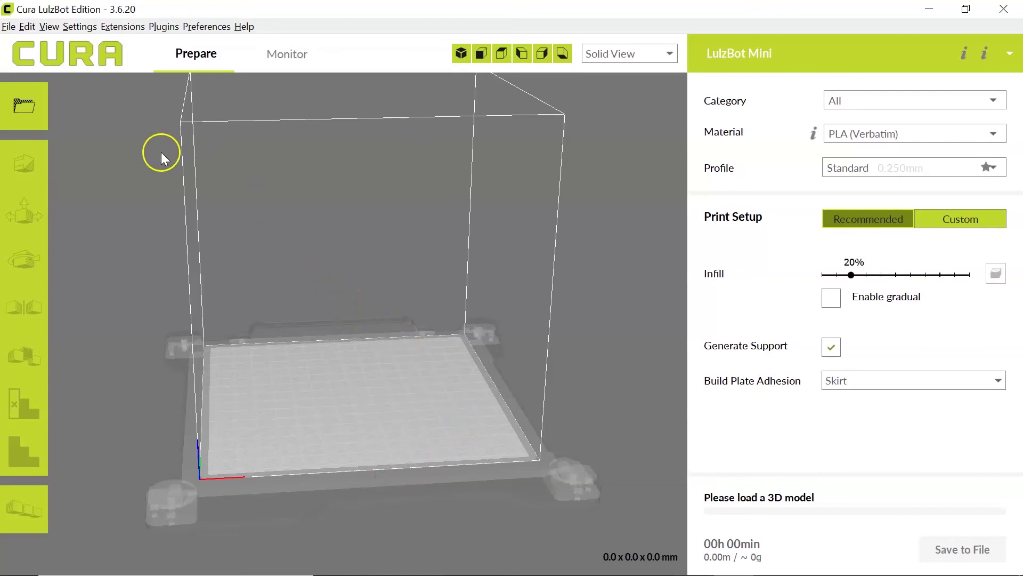
Load Joint - Screw Side (2).stl, the 22 × 22 × 48 mm joint, onto the plate
left_click(21, 107)
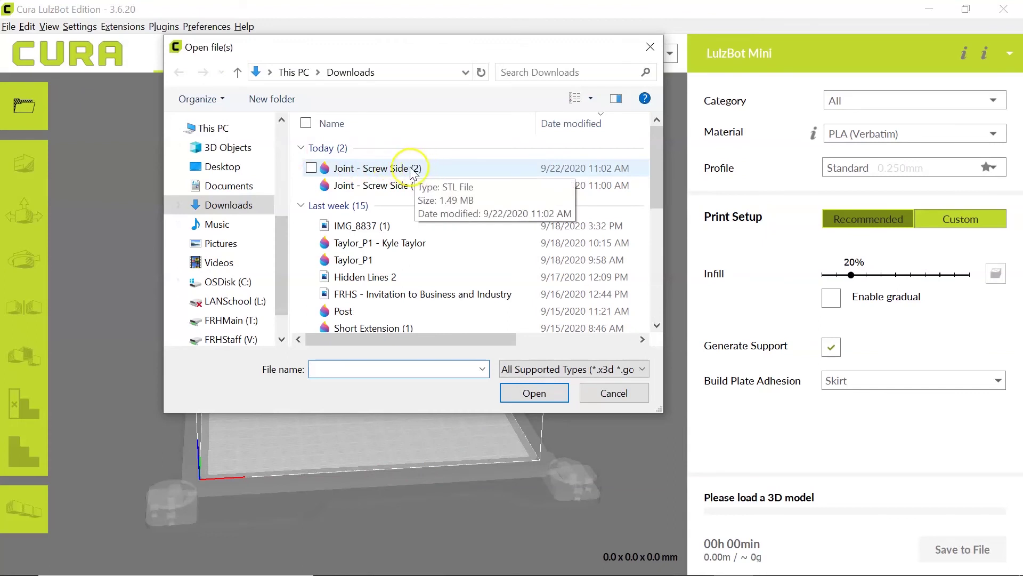
left_click(311, 168)
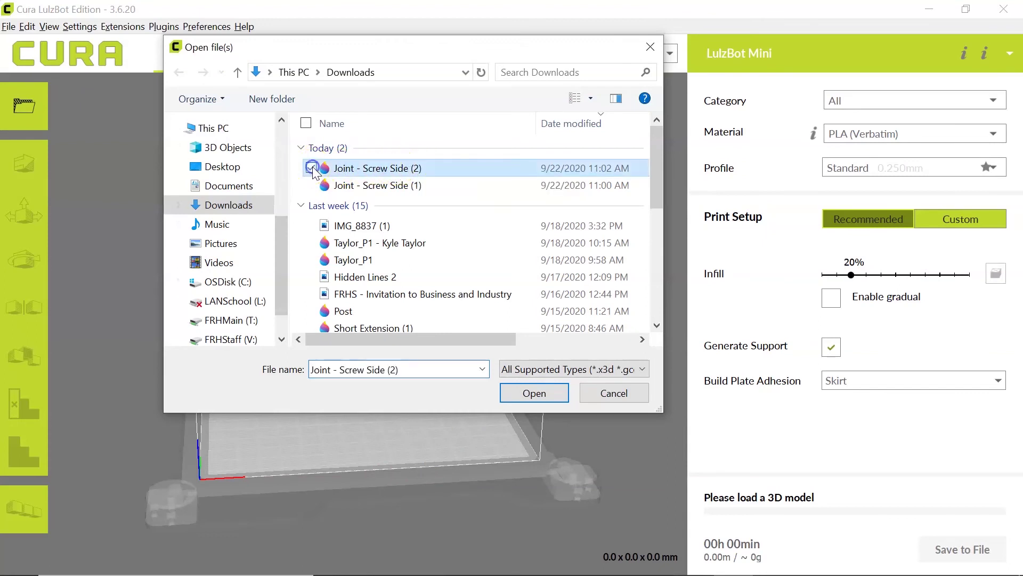
left_click(534, 393)
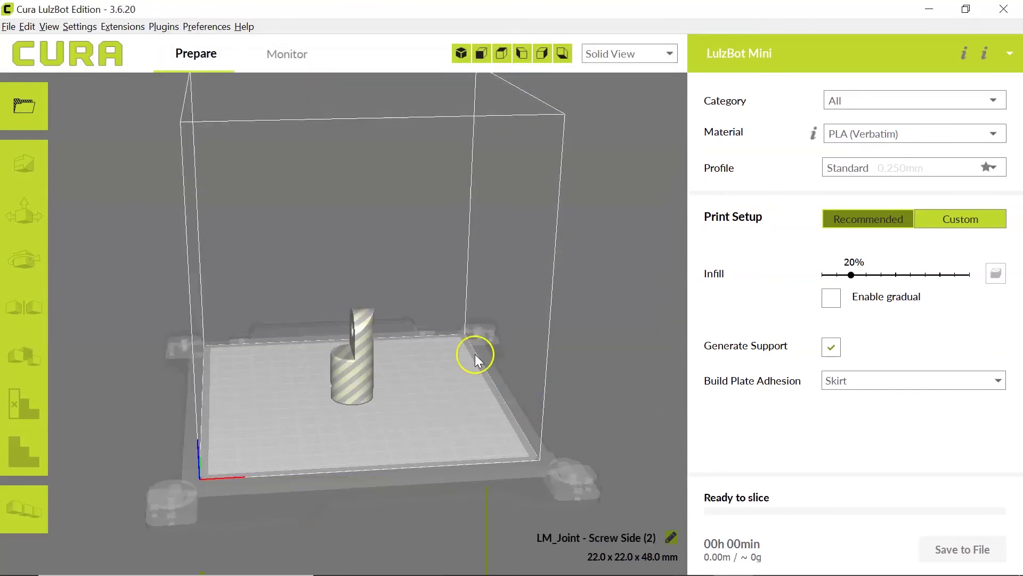
Orbit the view around the joint on the build plate while Cura slices it
right_click_drag(311, 395, 394, 401)
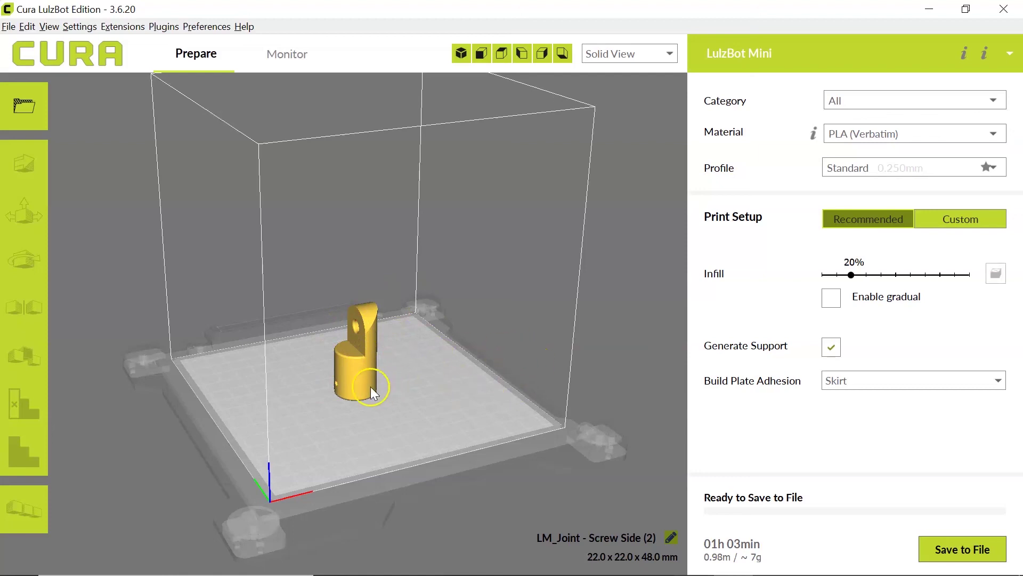
mouse_move(370, 386)
right_mouse_down()
mouse_move(437, 401)
mouse_move(555, 392)
right_mouse_up()
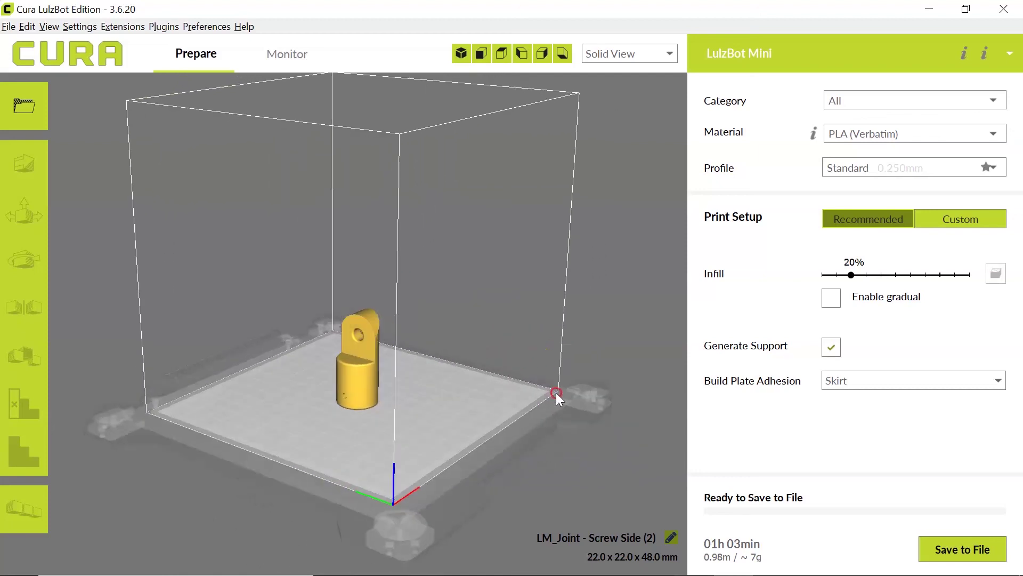